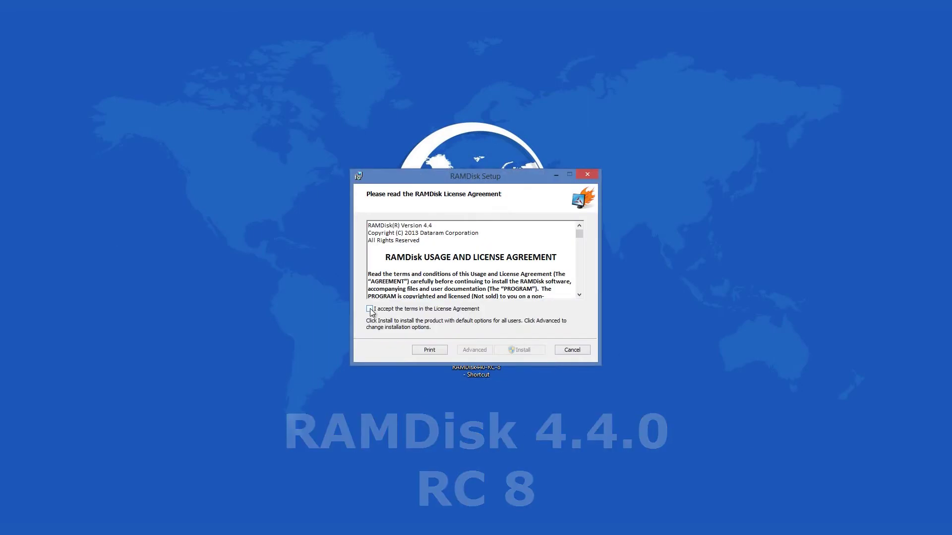
- Accept the RAMDisk license terms and run the installation to completion
{"action": "left_click", "coordinate": [370, 309]}
{"action": "left_click", "coordinate": [520, 352]}
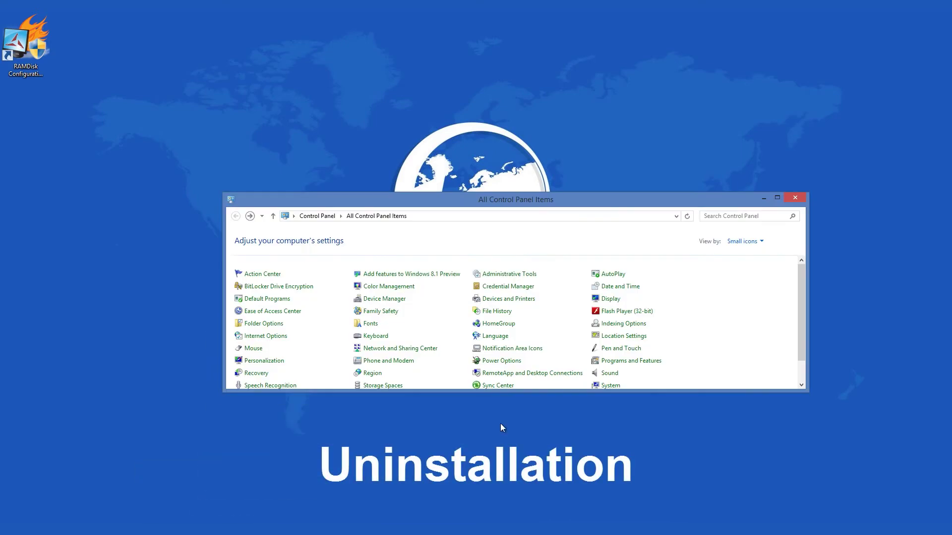
- Open Programs and Features and jump to the RAMDisk entry in the installed programs list
{"action": "left_click", "coordinate": [626, 362]}
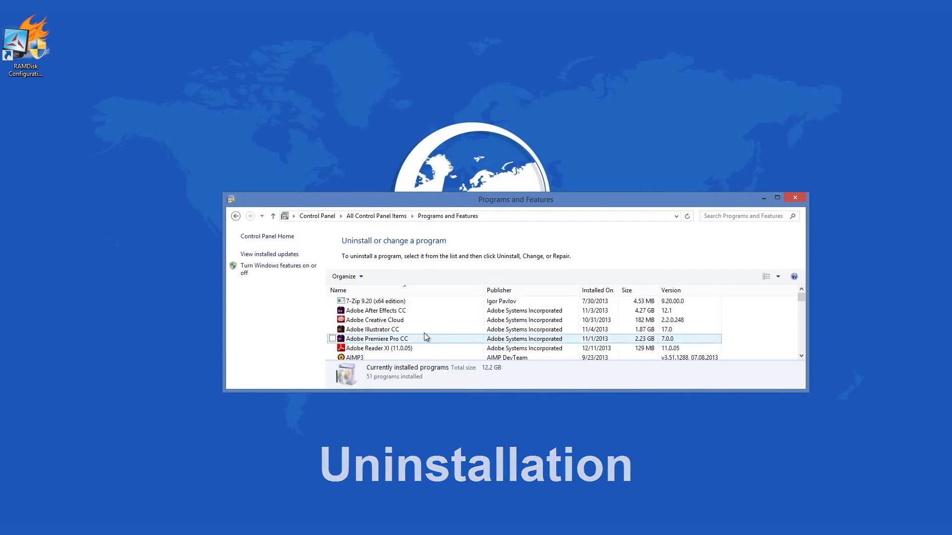
{"action": "left_click", "coordinate": [425, 331]}
{"action": "key", "text": "r"}
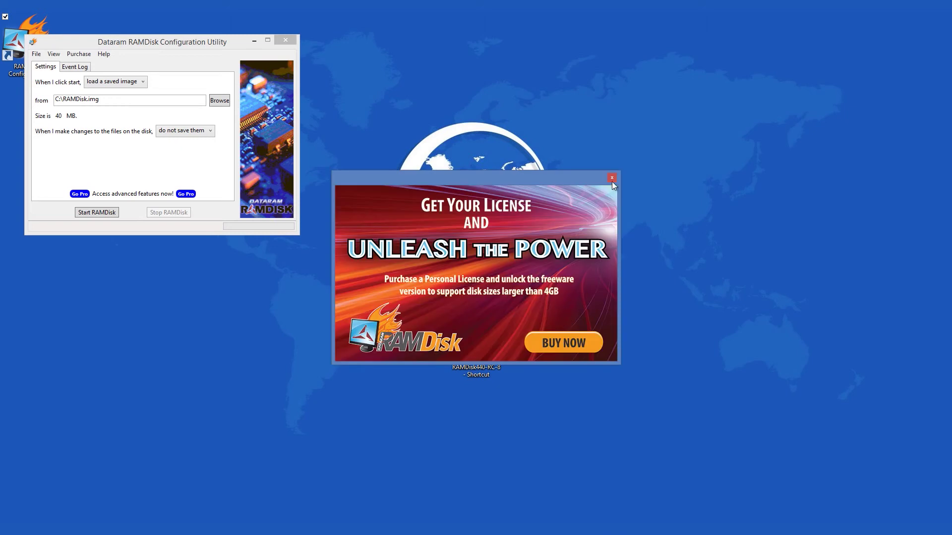
- Close the license ad and missing-image warning, scan the system log, then return to Settings
{"action": "left_click", "coordinate": [612, 180]}
{"action": "left_click", "coordinate": [586, 237]}
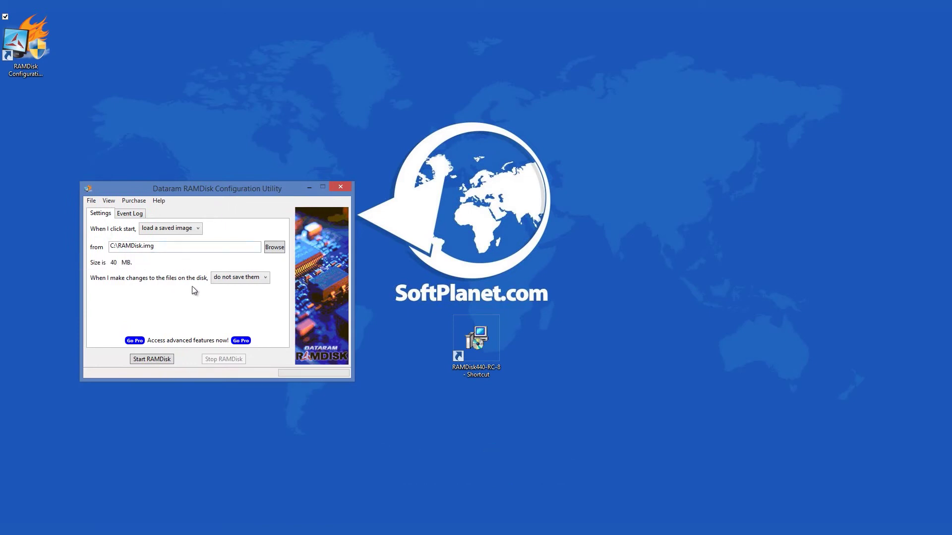
{"action": "left_click", "coordinate": [137, 215]}
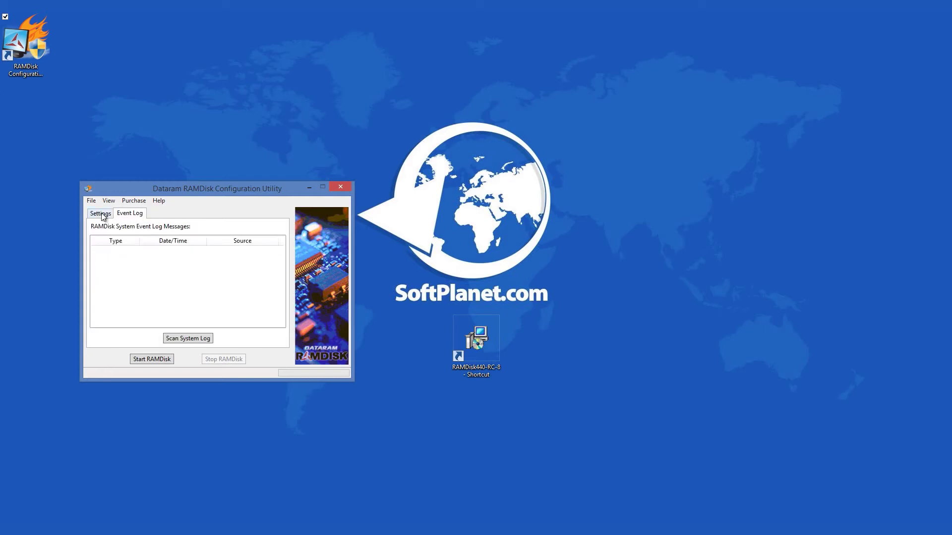
{"action": "left_click", "coordinate": [184, 339]}
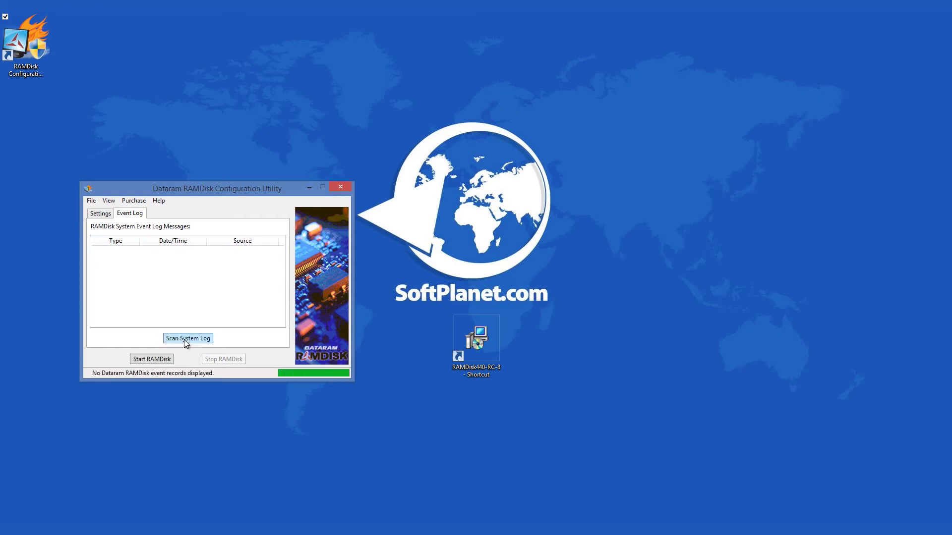
{"action": "left_click", "coordinate": [100, 214]}
{"action": "left_click", "coordinate": [91, 202]}
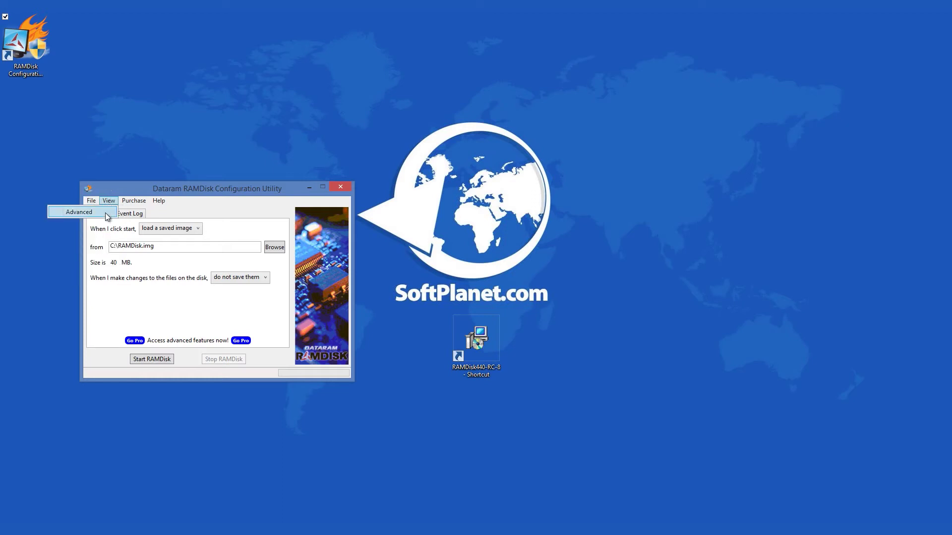
- Enable View > Advanced and look through the Load/Save, Event Log and Options tabs
{"action": "left_click", "coordinate": [105, 213]}
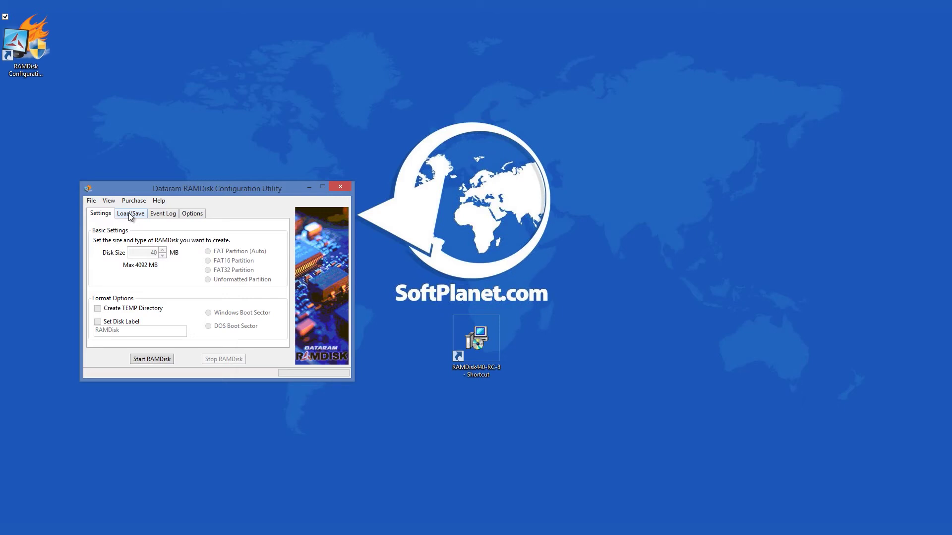
{"action": "left_click", "coordinate": [130, 215]}
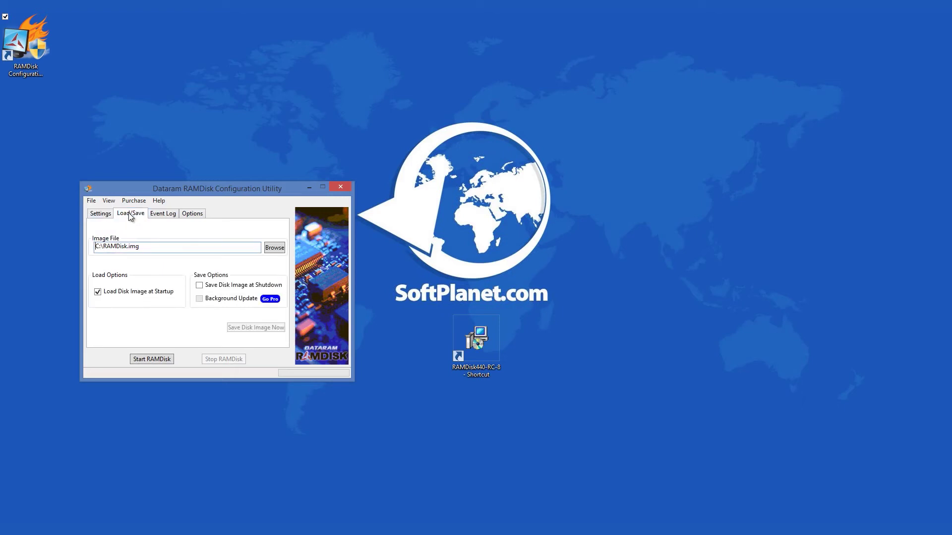
{"action": "left_click", "coordinate": [160, 215]}
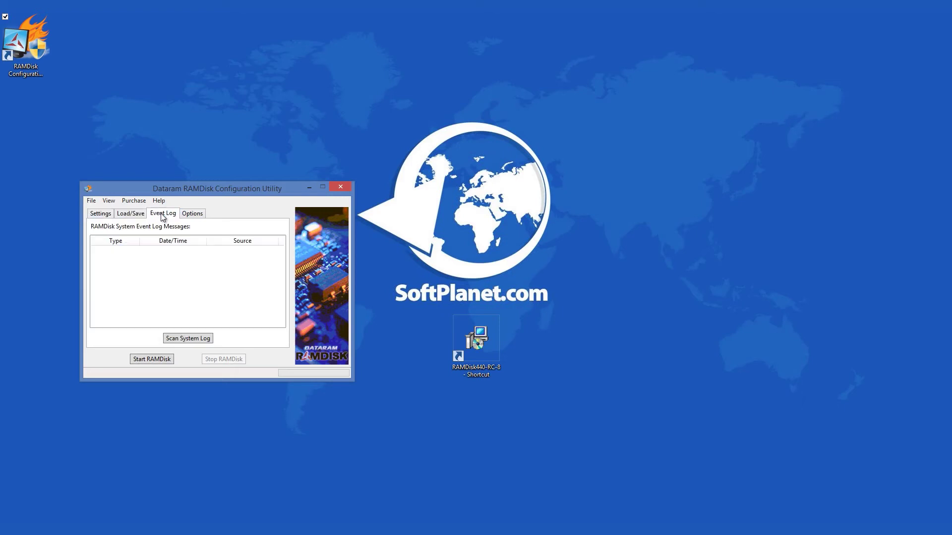
{"action": "left_click", "coordinate": [196, 216]}
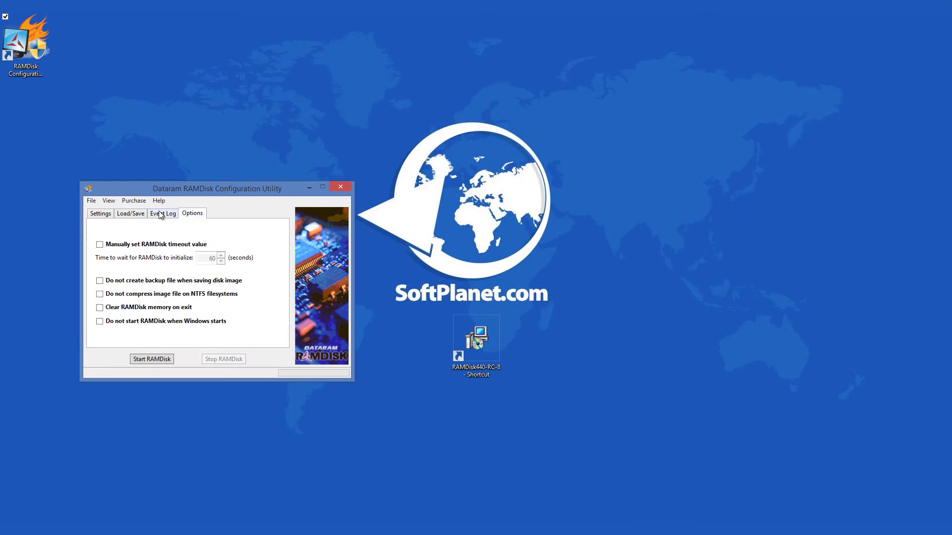
- Browse the layout, purchase and Help menus, then go back to the Settings page
{"action": "left_click", "coordinate": [112, 201]}
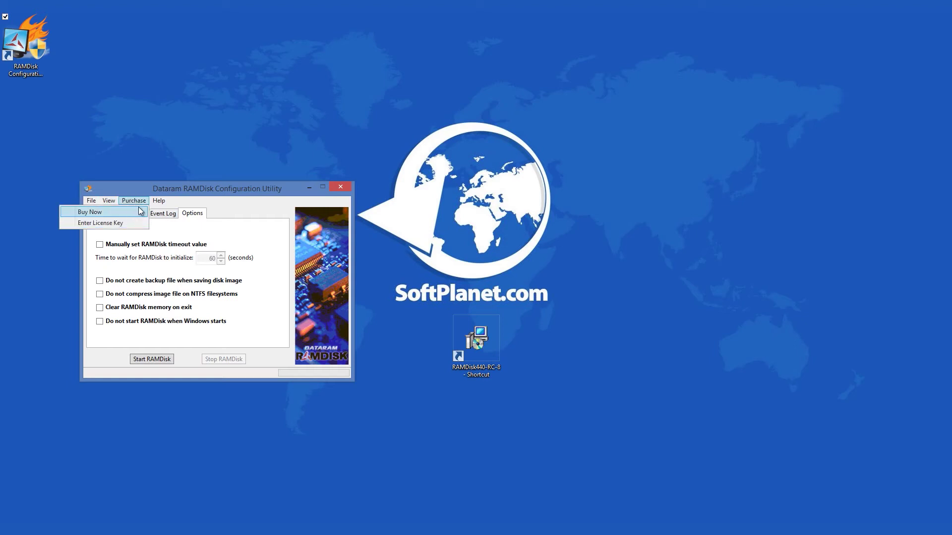
{"action": "mouse_move", "coordinate": [159, 201]}
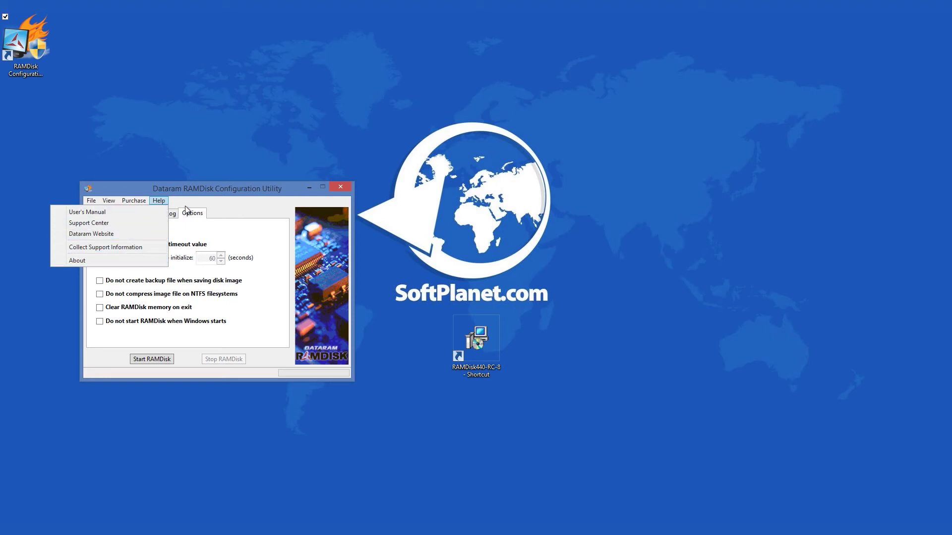
{"action": "key", "text": "Escape"}
{"action": "left_click", "coordinate": [92, 212]}
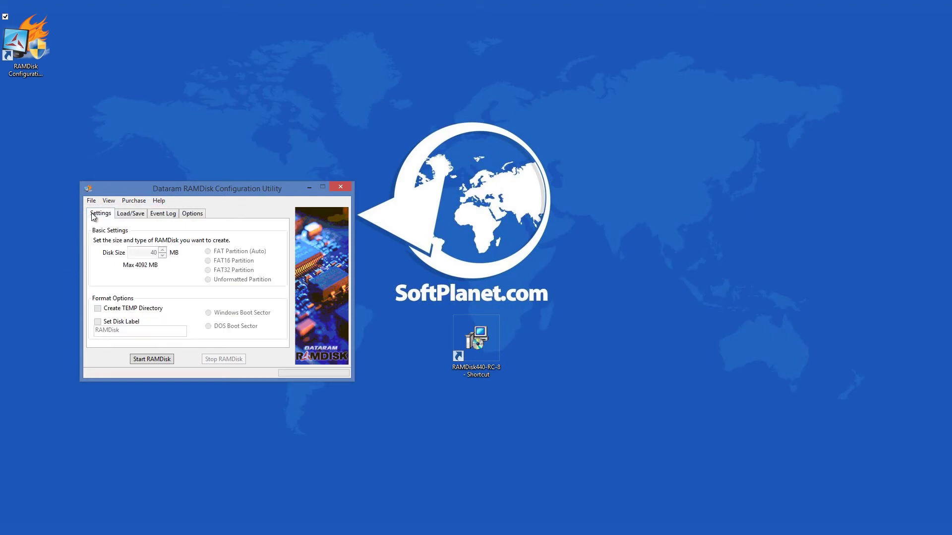
{"action": "left_click", "coordinate": [91, 201]}
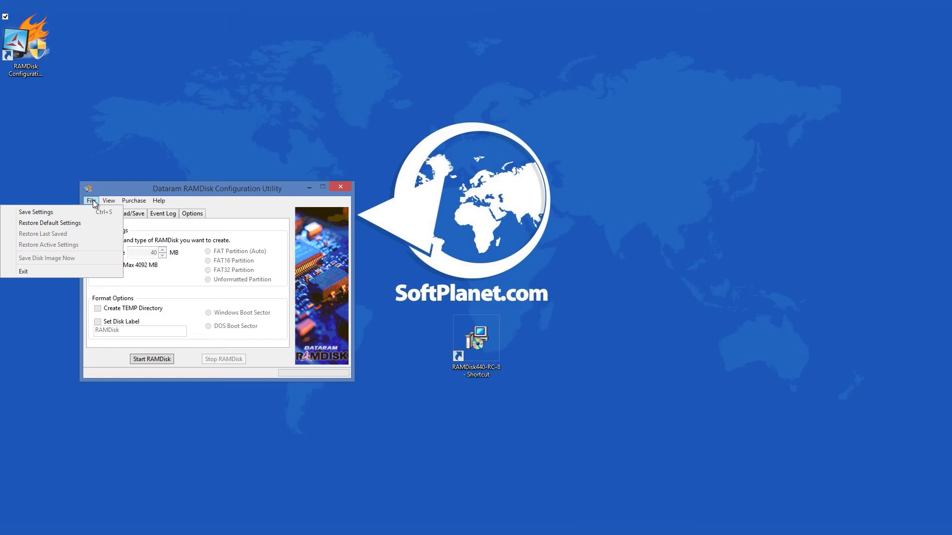
{"action": "mouse_move", "coordinate": [109, 201]}
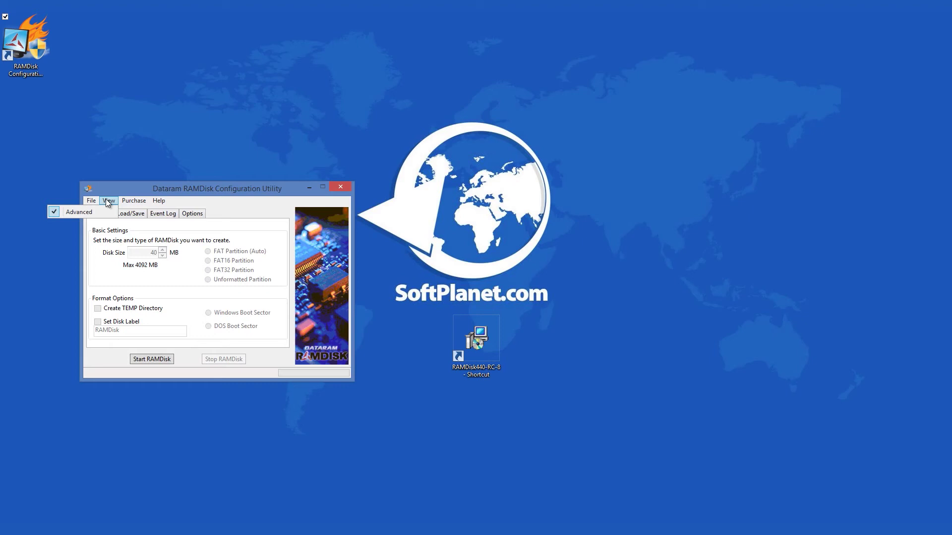
- Turn off View > Advanced and scan the system log from the Event Log tab
{"action": "left_click", "coordinate": [217, 206]}
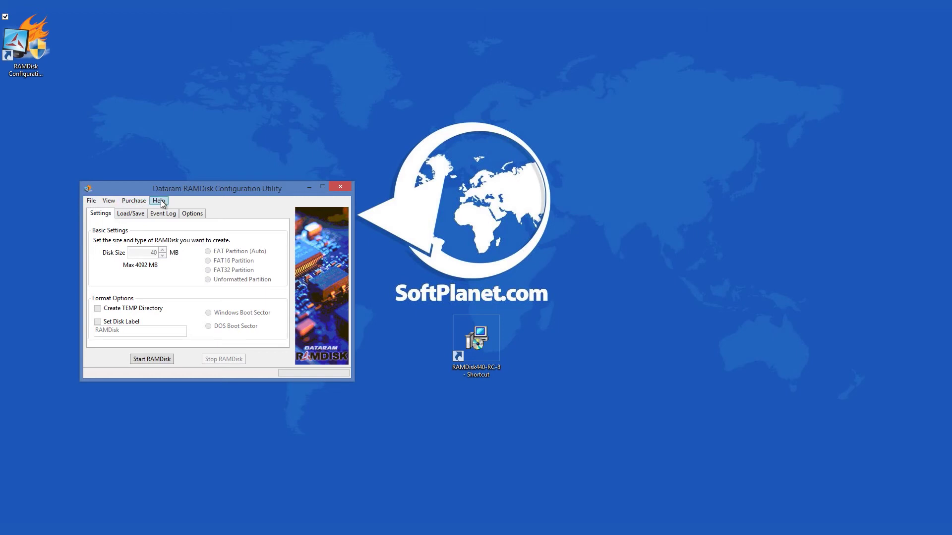
{"action": "left_click", "coordinate": [109, 202]}
{"action": "left_click", "coordinate": [105, 213]}
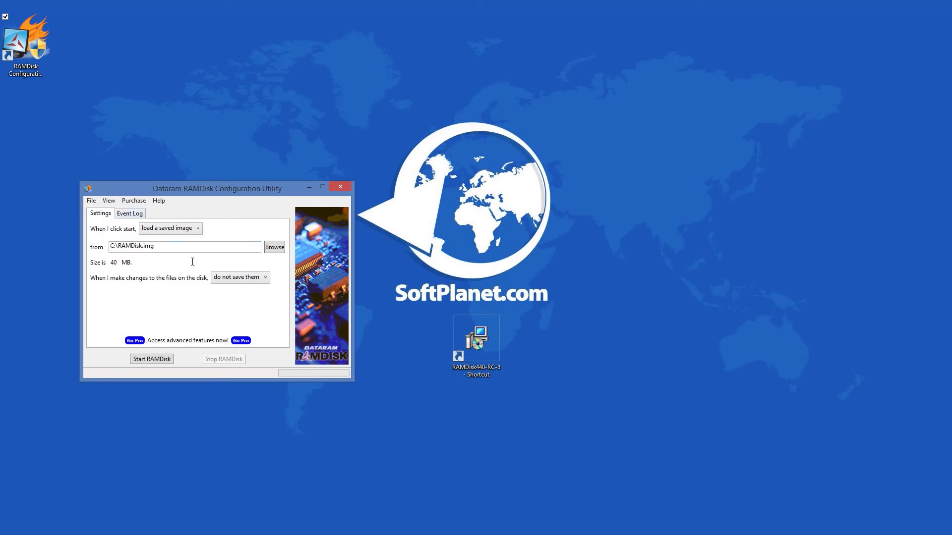
{"action": "left_click", "coordinate": [124, 215]}
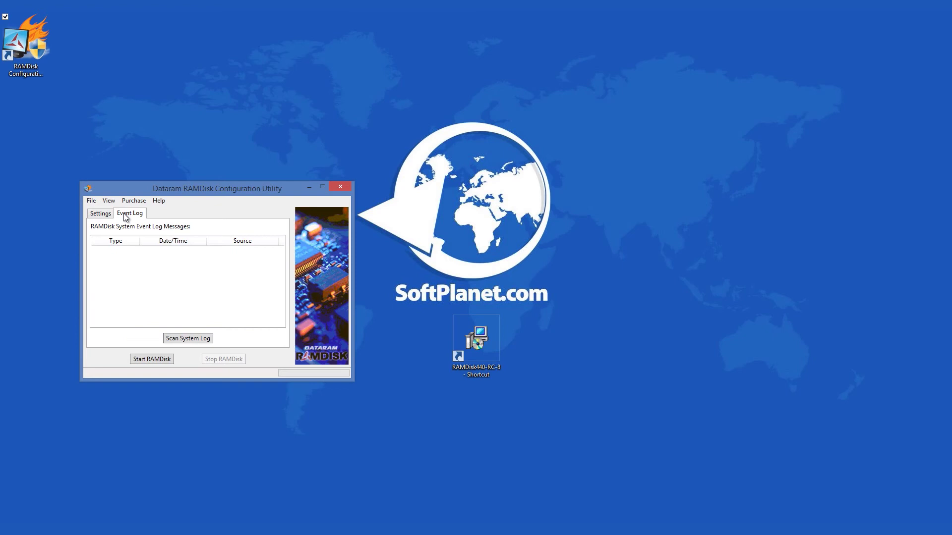
{"action": "left_click", "coordinate": [201, 339]}
{"action": "left_click", "coordinate": [104, 217]}
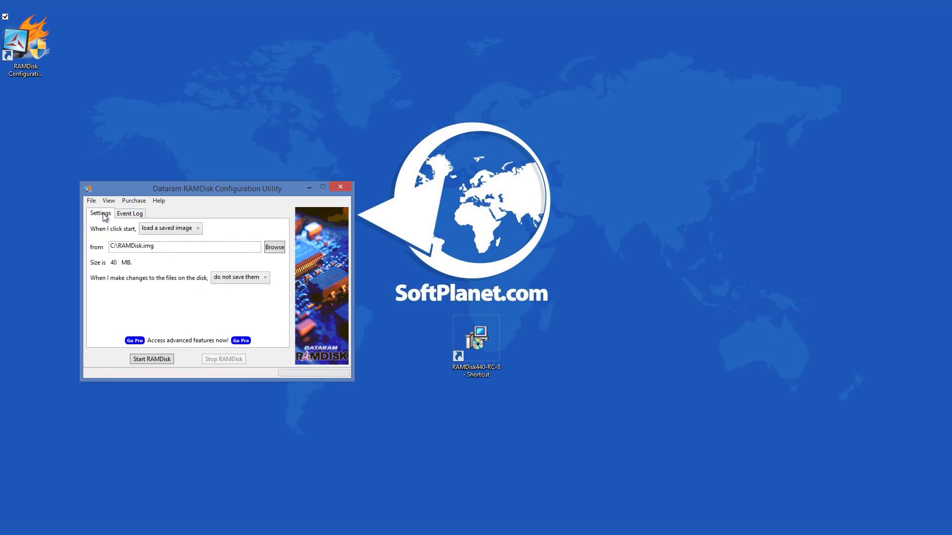
{"action": "left_click", "coordinate": [256, 280]}
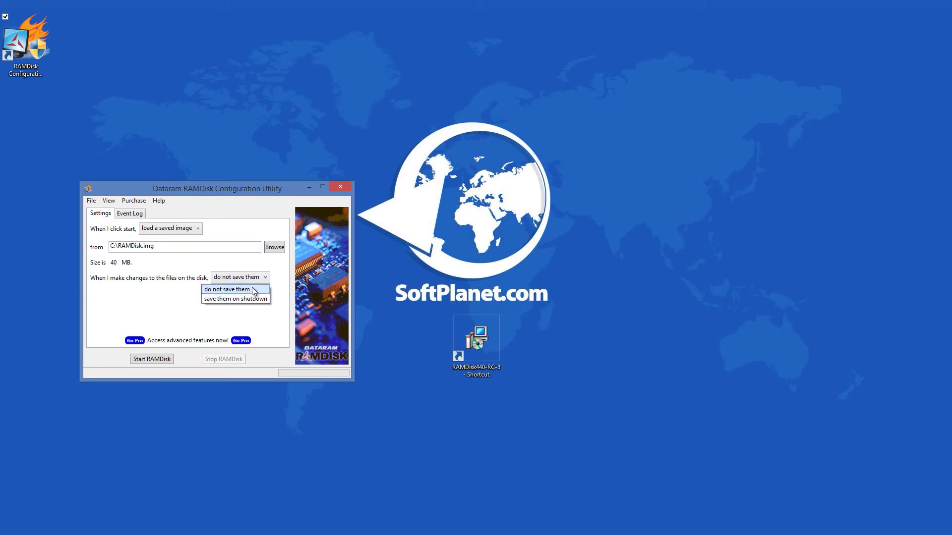
{"action": "left_click", "coordinate": [282, 293]}
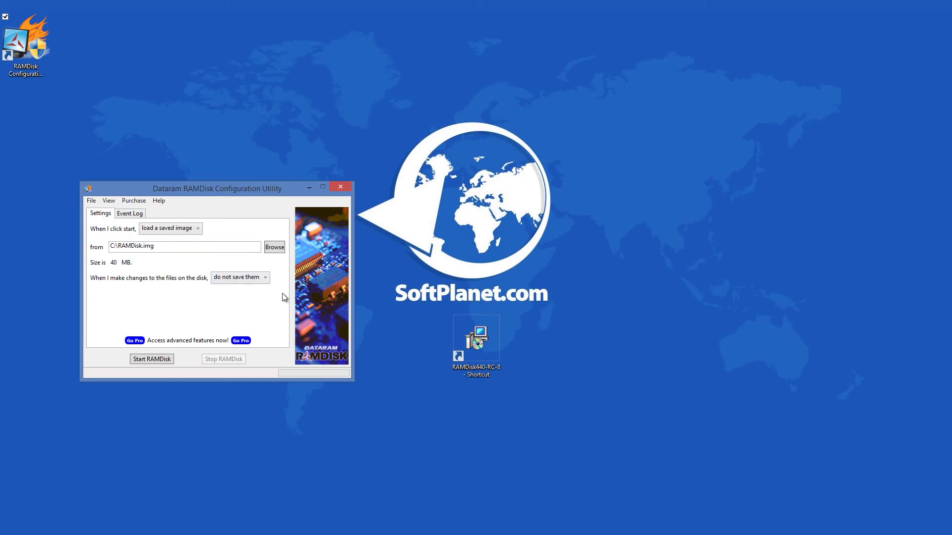
{"action": "left_click", "coordinate": [199, 231]}
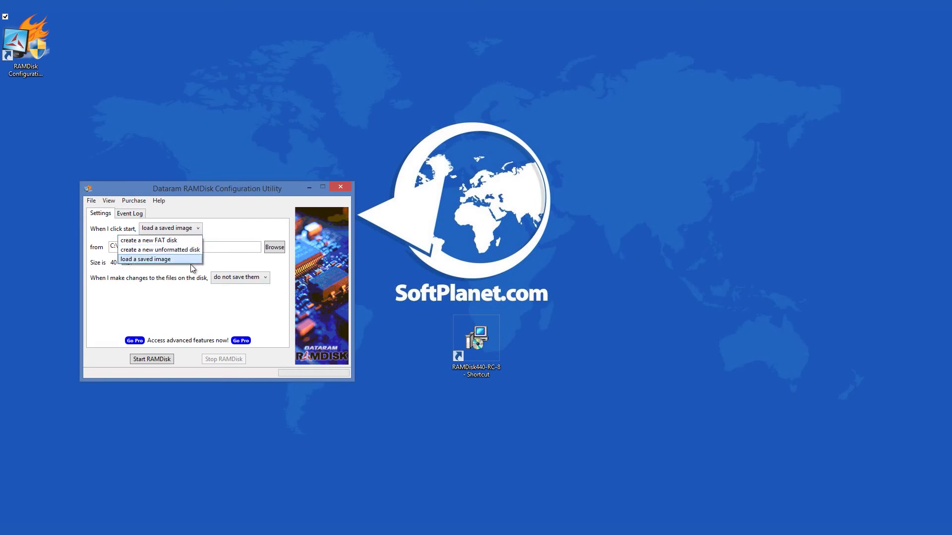
{"action": "left_click", "coordinate": [187, 301]}
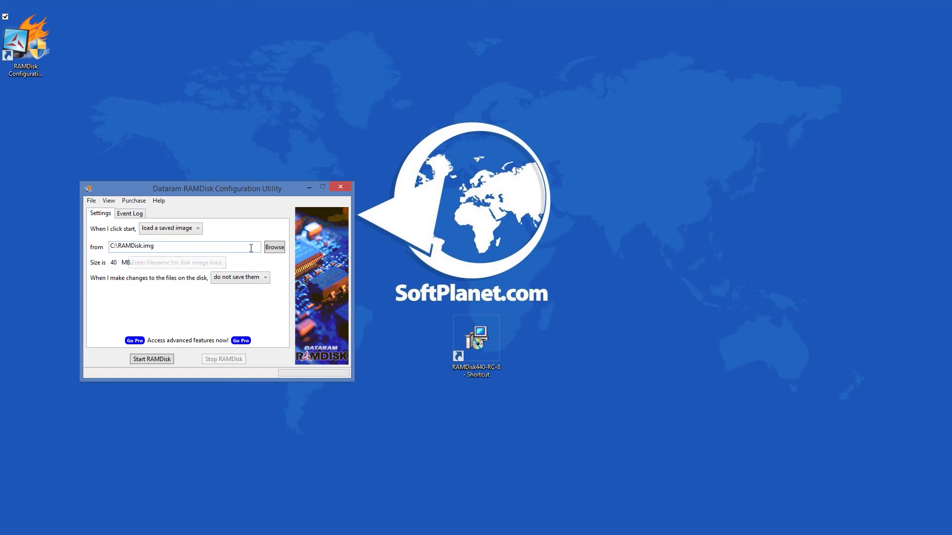
{"action": "left_click", "coordinate": [258, 280]}
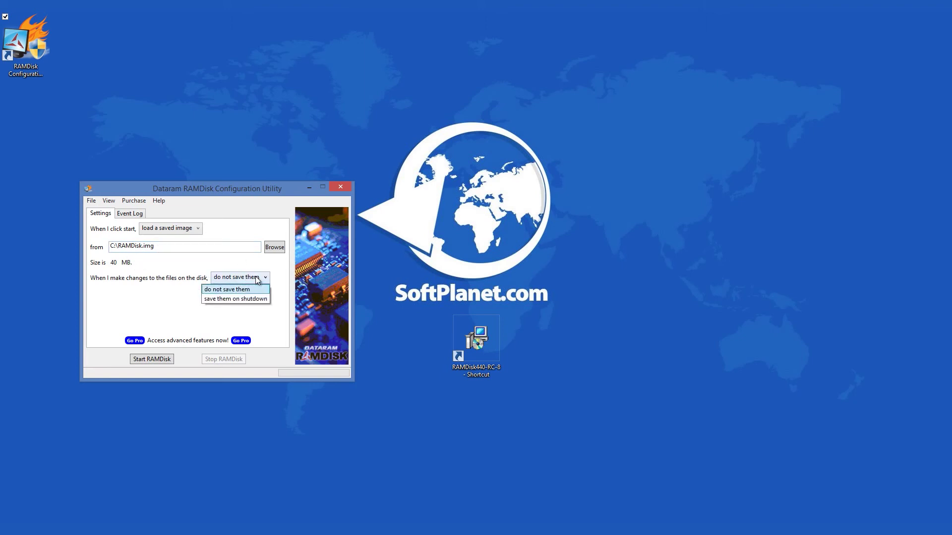
{"action": "left_click", "coordinate": [279, 291]}
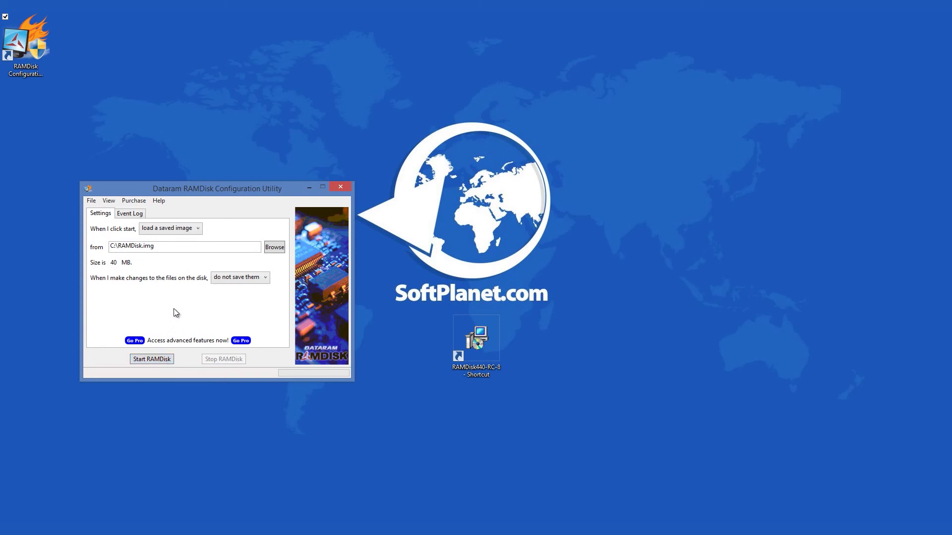
{"action": "left_click", "coordinate": [136, 214]}
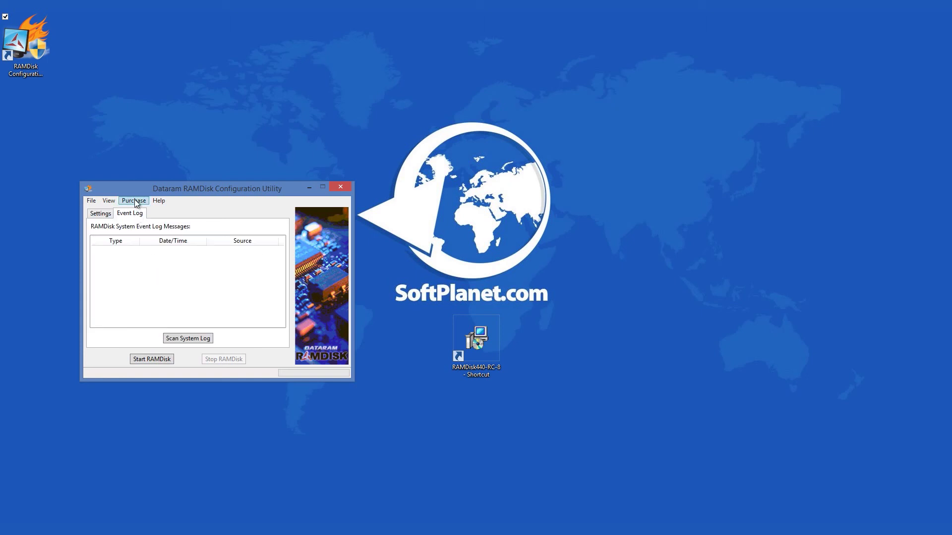
- Open Help > About and drag the version 4.4.0.8 About box into view
{"action": "left_click", "coordinate": [159, 201]}
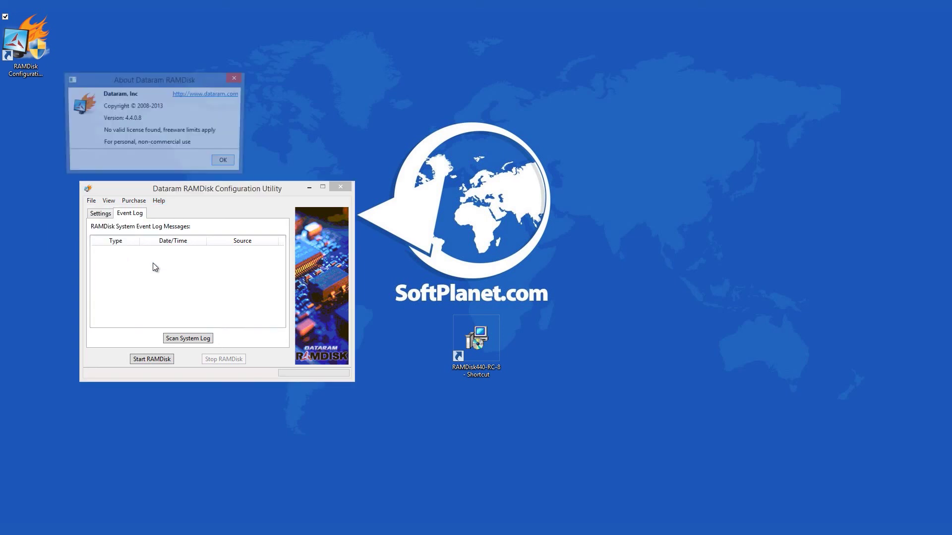
{"action": "left_click_drag", "start_coordinate": [155, 82], "coordinate": [168, 83]}
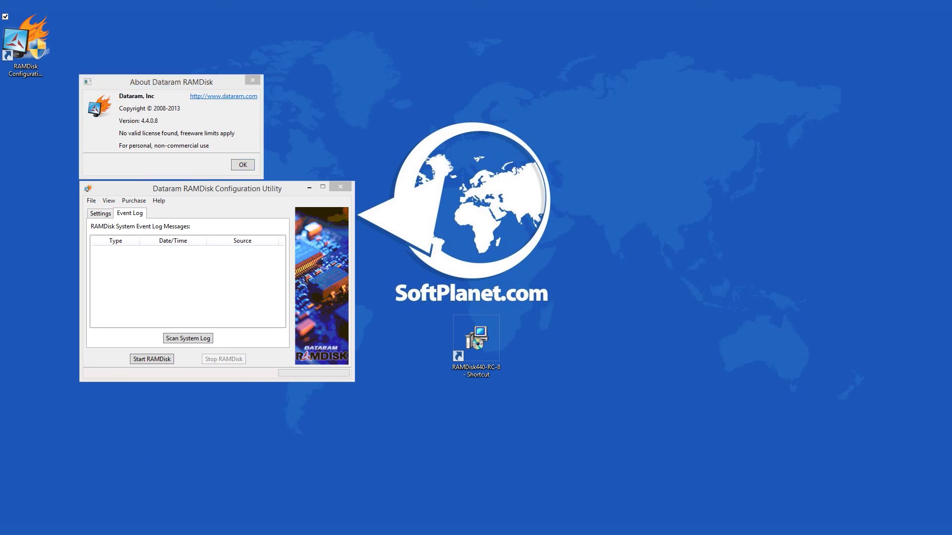
{"action": "scroll", "coordinate": [202, 363], "scroll_direction": "down", "scroll_amount": 2}
{"action": "scroll", "coordinate": [223, 355], "scroll_direction": "down", "scroll_amount": 2}
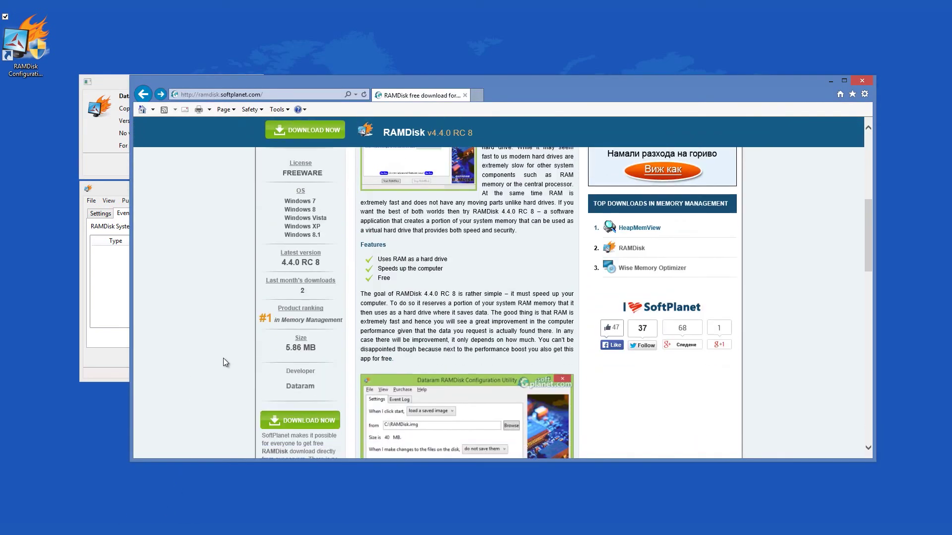
{"action": "scroll", "coordinate": [227, 357], "scroll_direction": "up", "scroll_amount": 3}
{"action": "scroll", "coordinate": [228, 357], "scroll_direction": "up", "scroll_amount": 1}
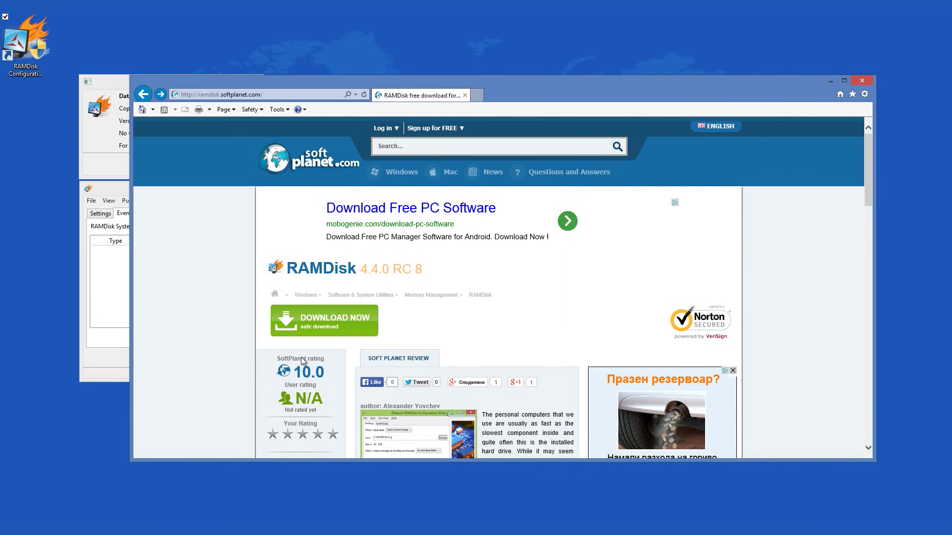